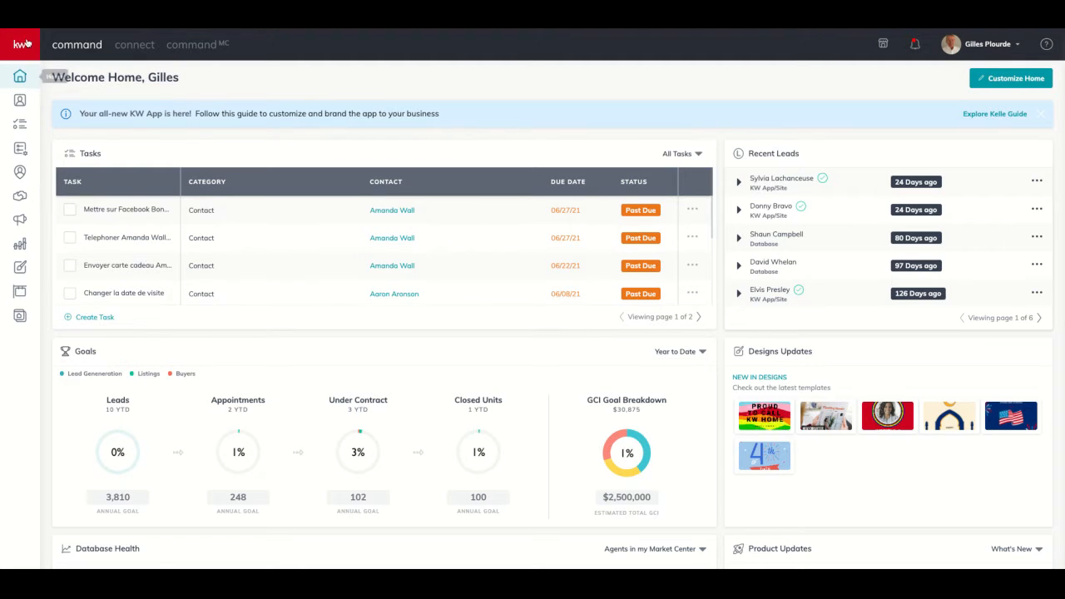
Open the Opportunities section, switch to the agent's personal pipeline and review its active listings board before returning to the overview.
mouse_move(20, 198)
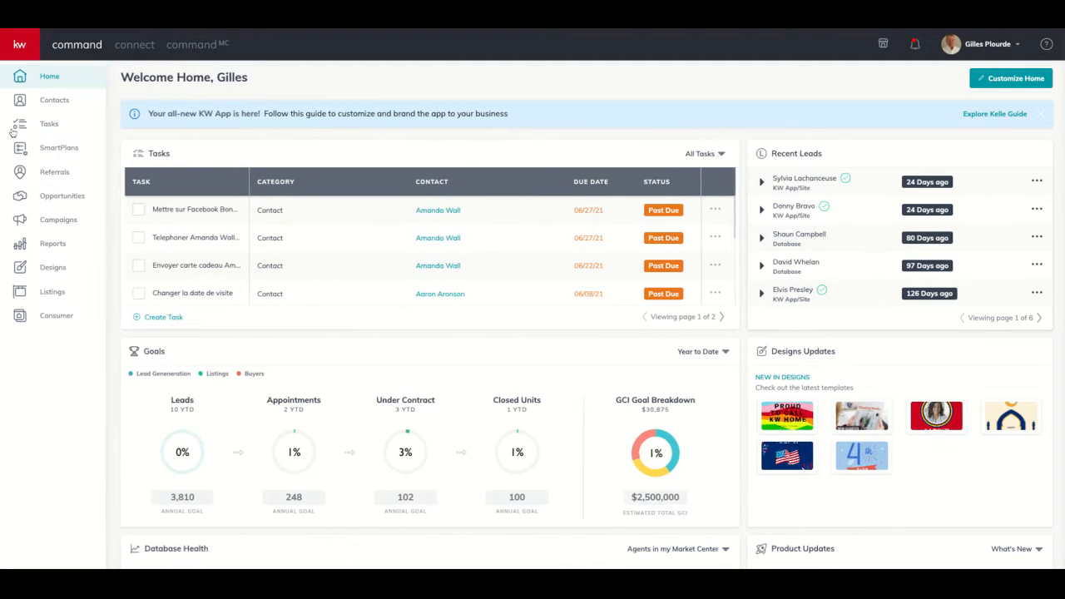
click(30, 196)
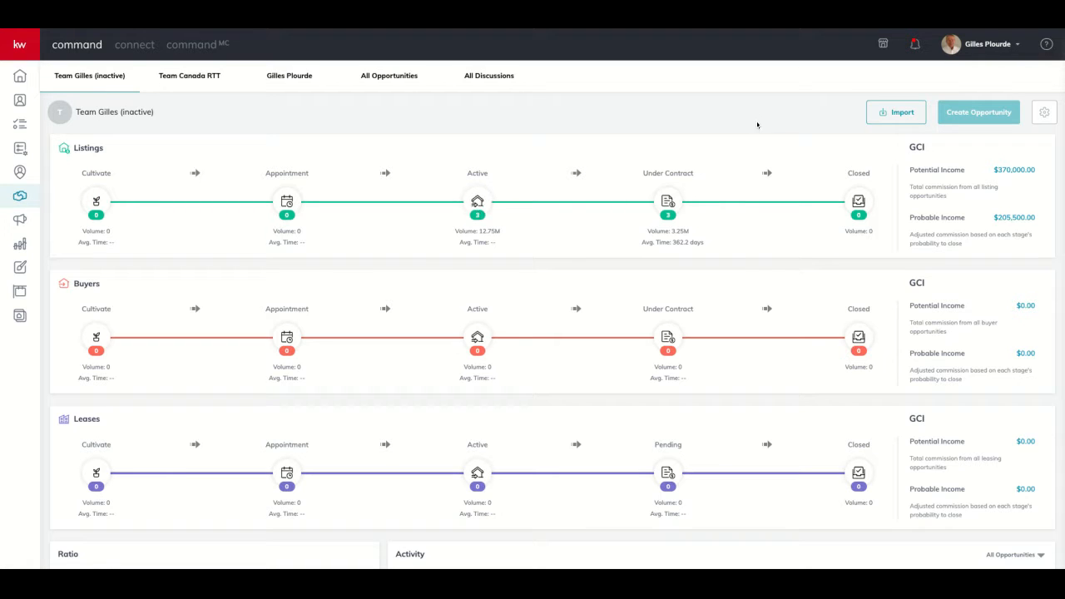
mouse_move(993, 121)
click(173, 77)
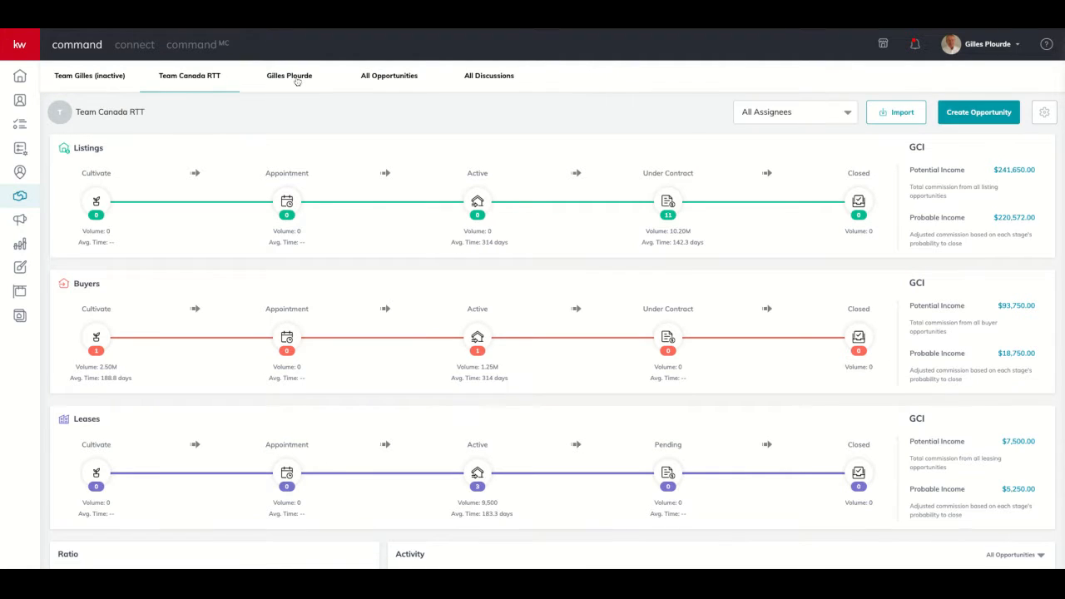
click(290, 80)
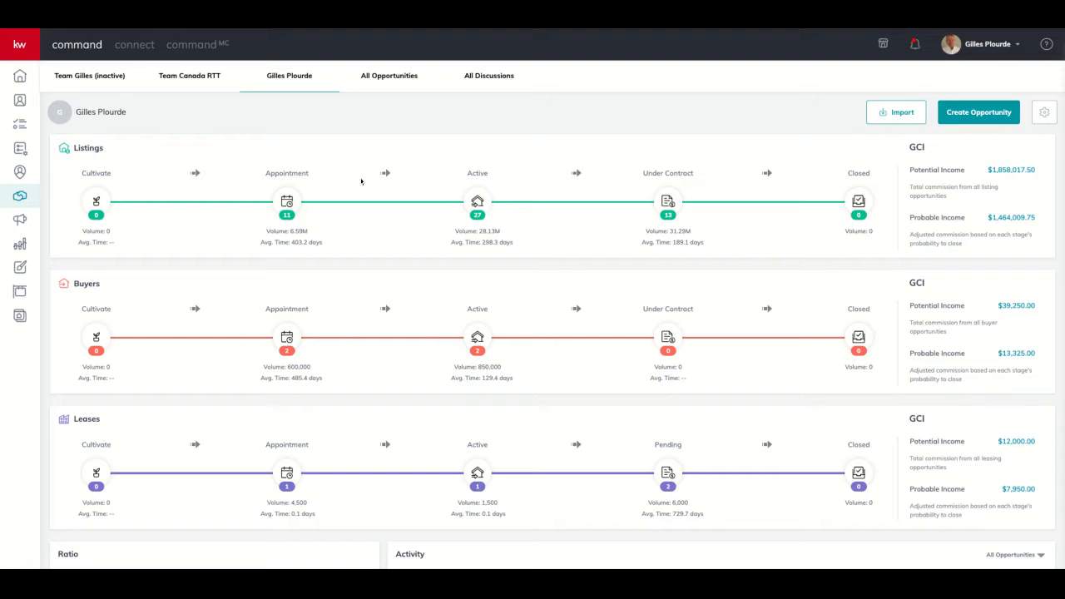
click(479, 198)
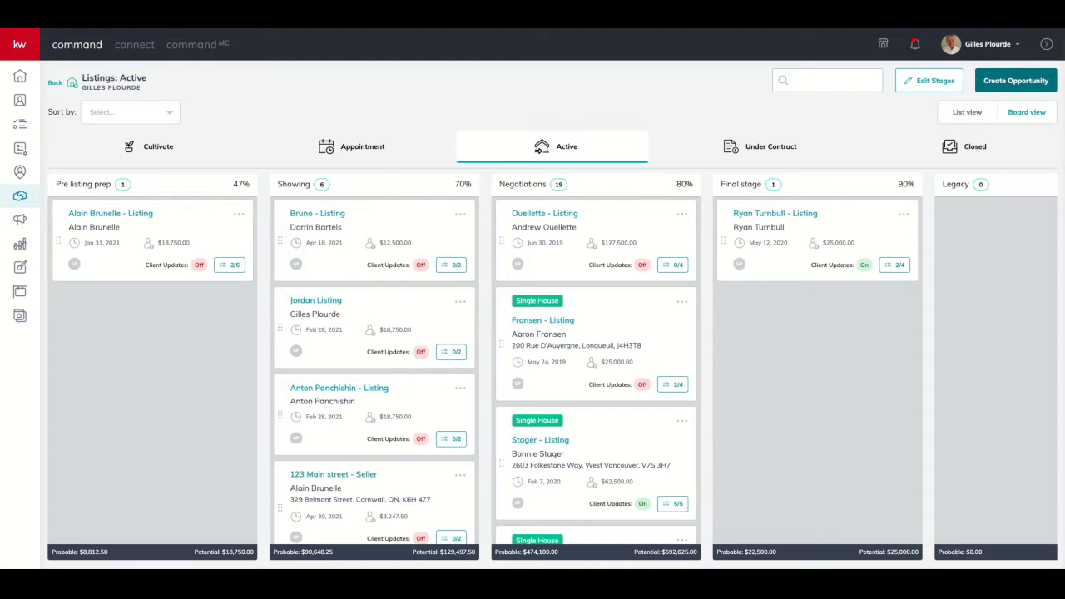
click(55, 82)
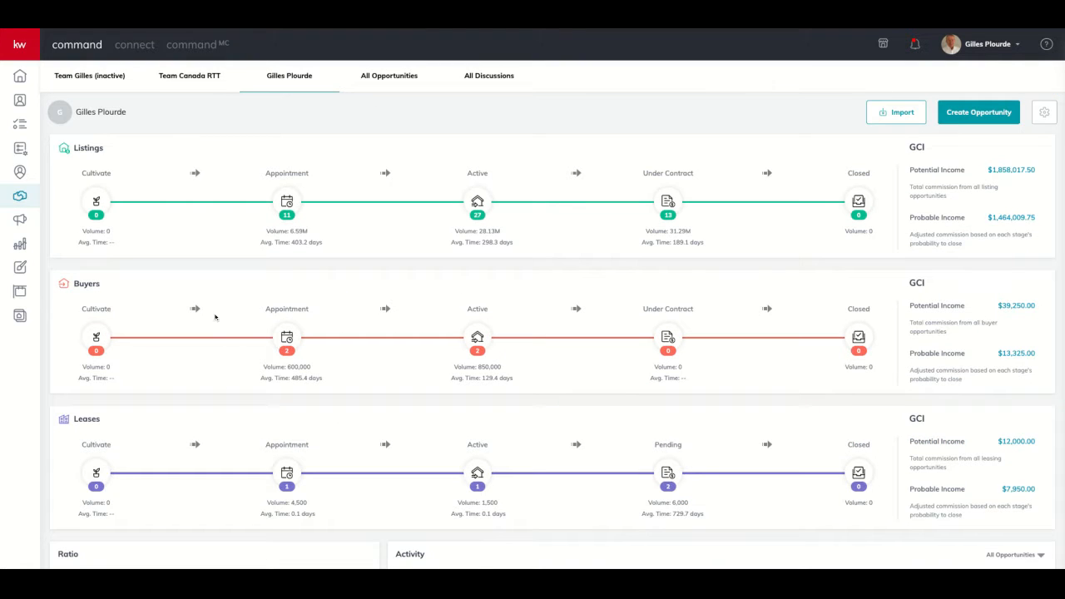
Start a new opportunity in the personal pipeline, keeping Listing as the type and the agent as the owner.
click(983, 115)
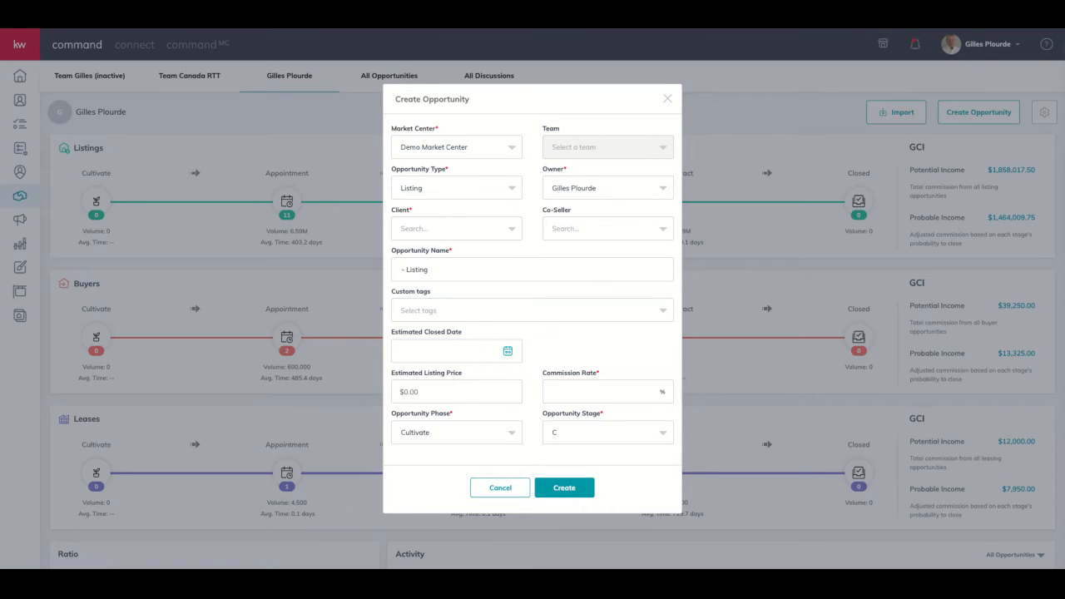
click(420, 189)
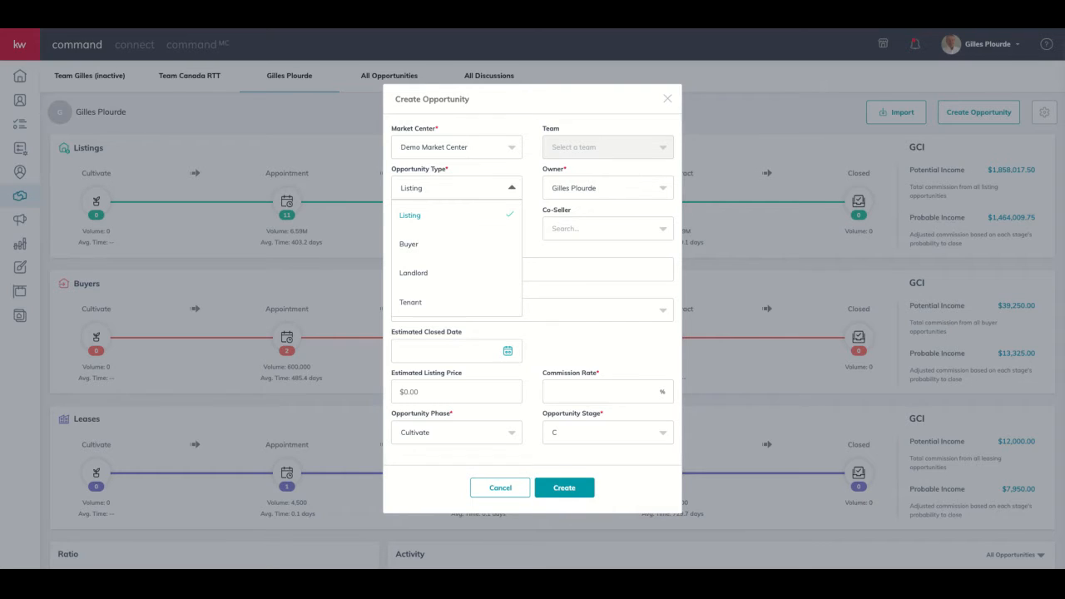
click(539, 183)
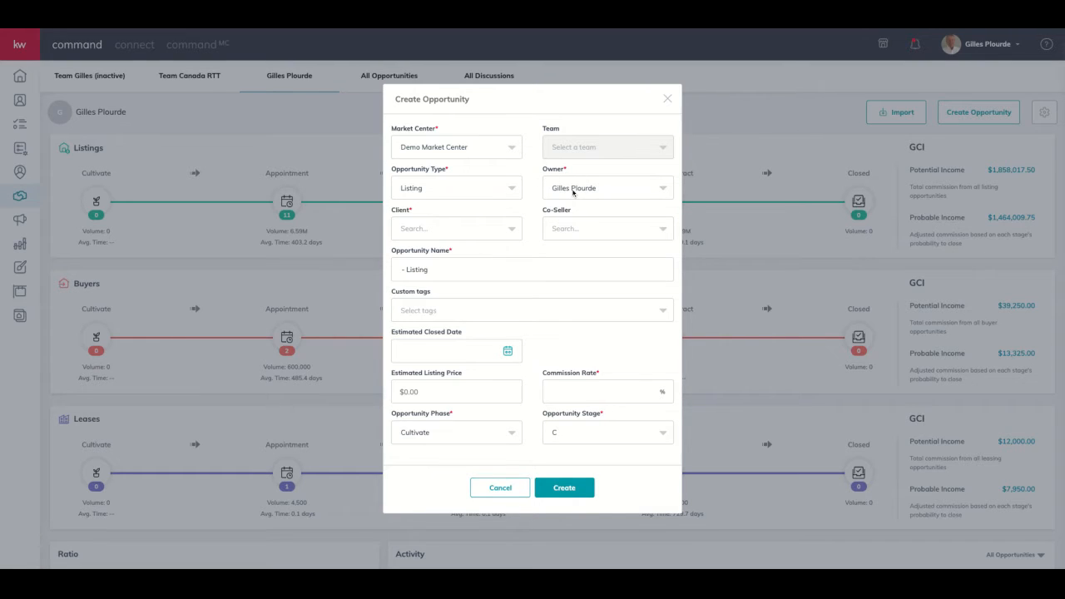
click(573, 192)
click(572, 192)
Search the contacts and choose the client and the co-seller for the new opportunity.
click(418, 236)
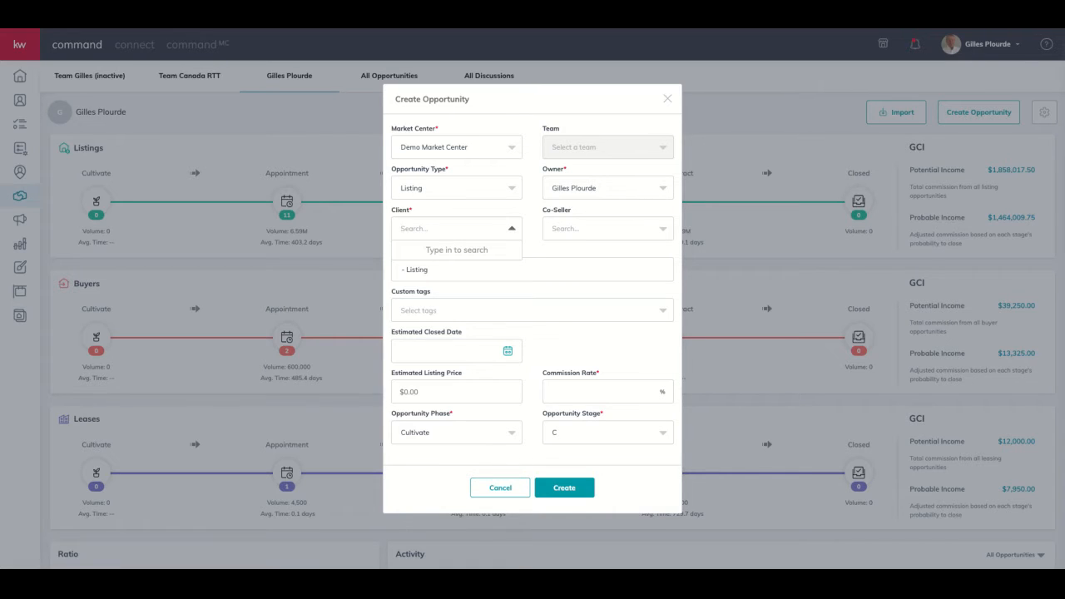
text(Aaron)
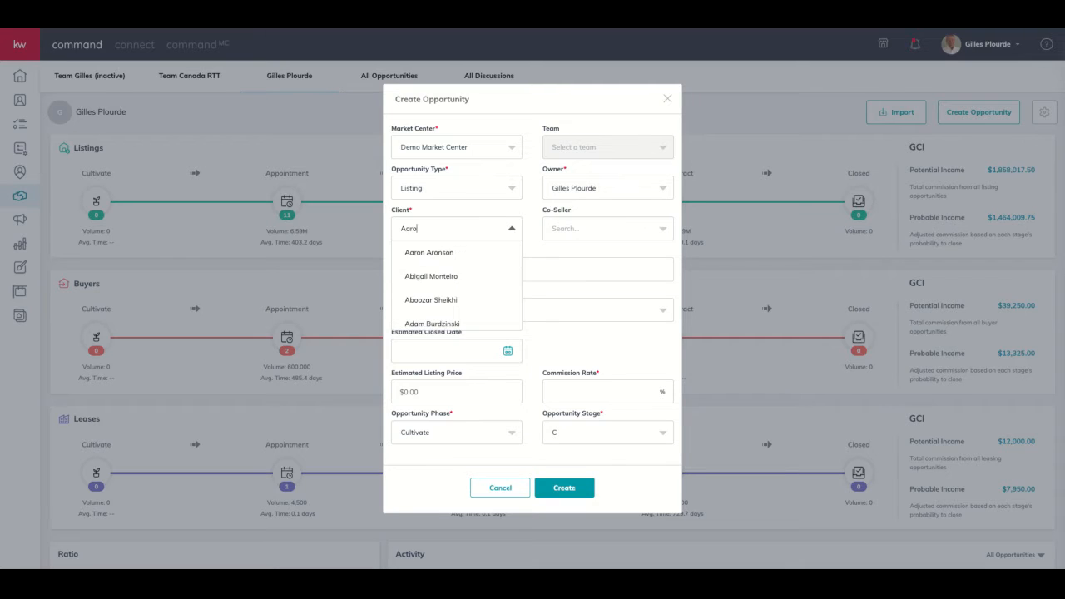
click(424, 254)
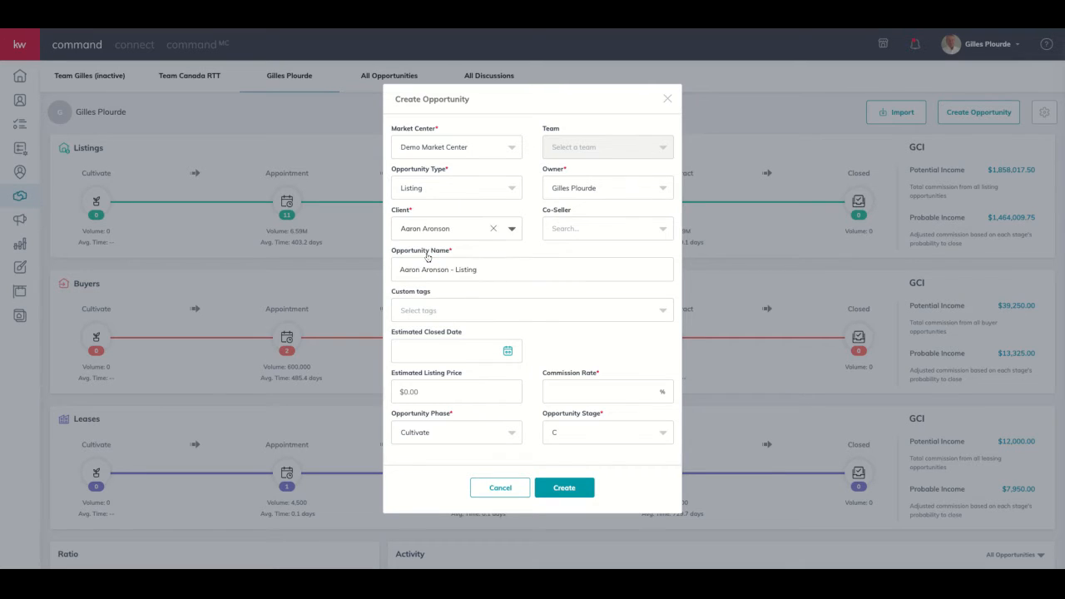
click(562, 233)
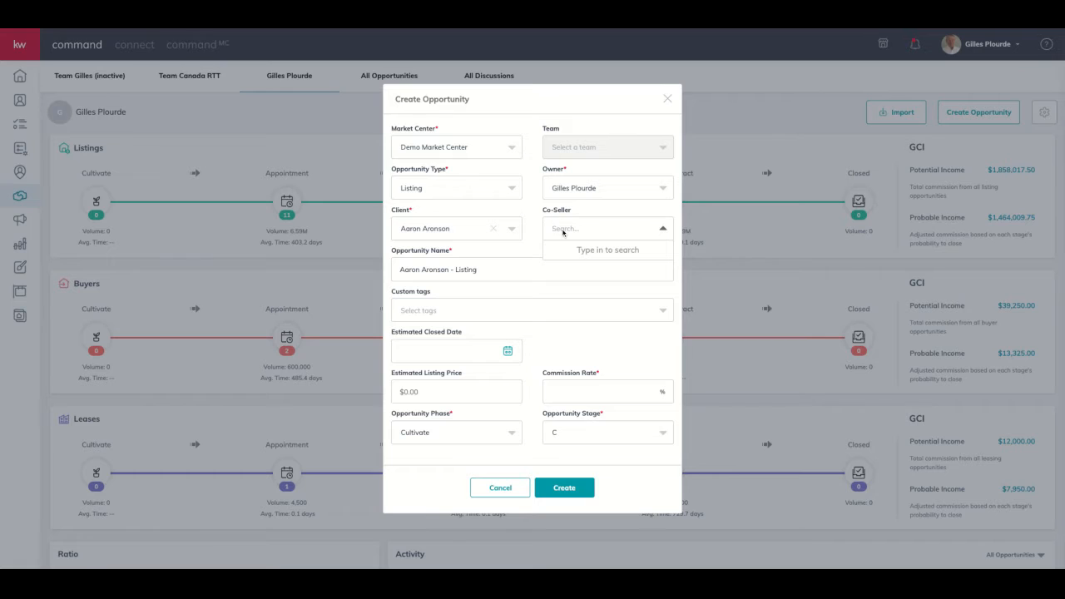
text(denise)
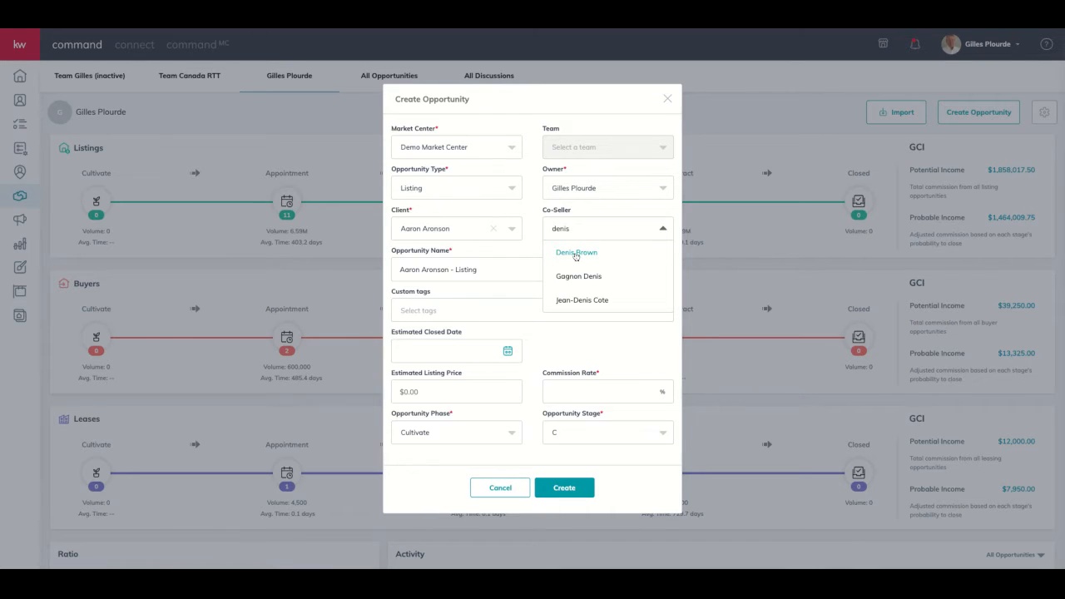
click(576, 253)
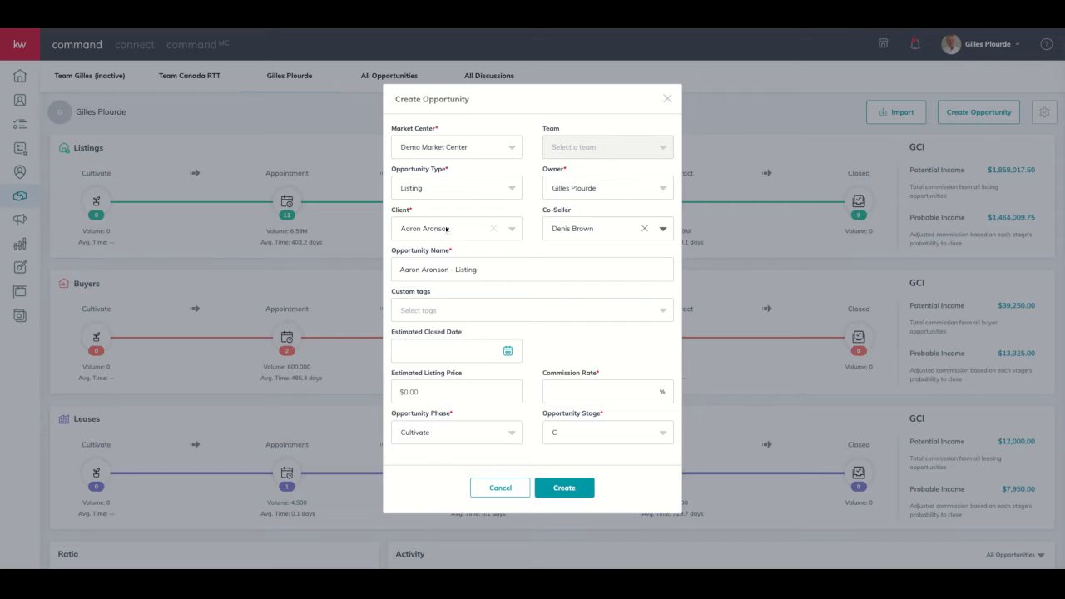
click(447, 229)
click(562, 260)
Insert the property's address with its postal code in front of the client's name in the opportunity name.
drag(400, 269, 478, 270)
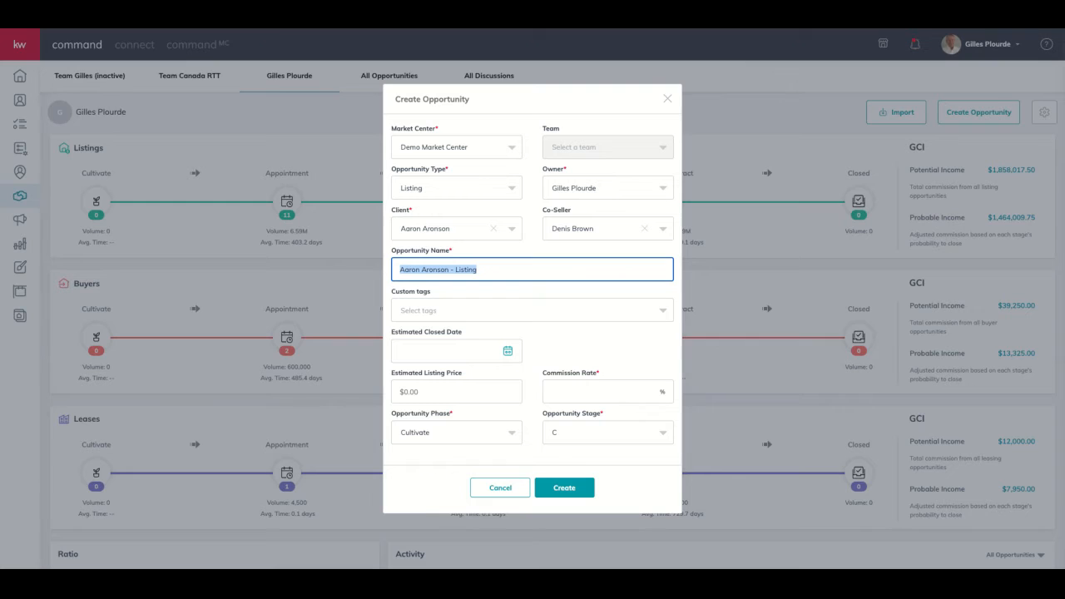
click(400, 270)
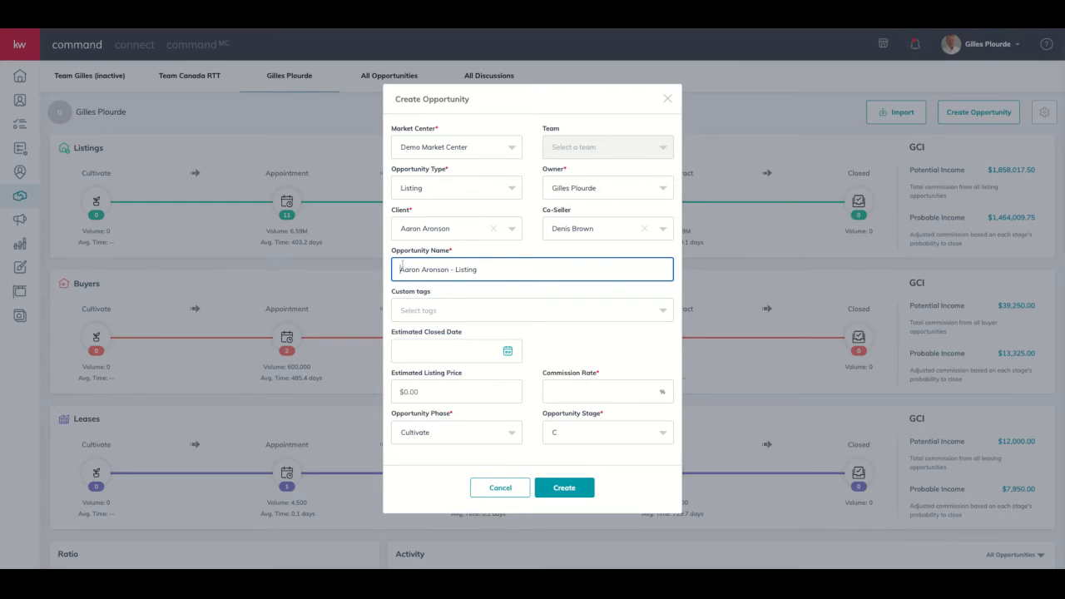
text(123 Mont Royal Mon)
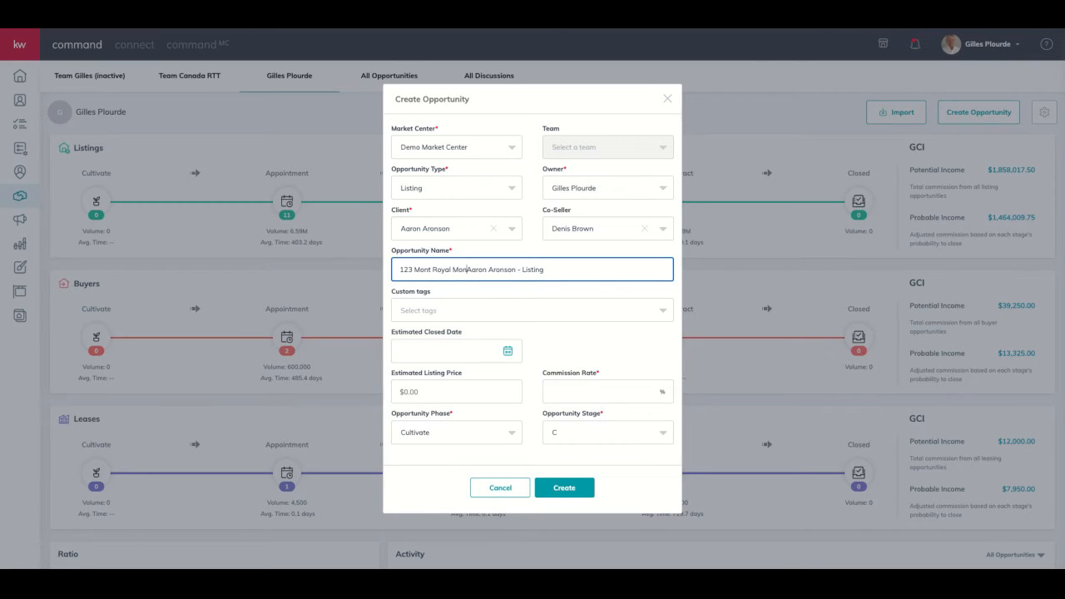
text(tréal h1h 2a2)
key(shift+Left)
key(shift+Left)
key(shift+Left)
key(shift+Left)
key(shift+Left)
key(shift+Left)
key(shift+Left)
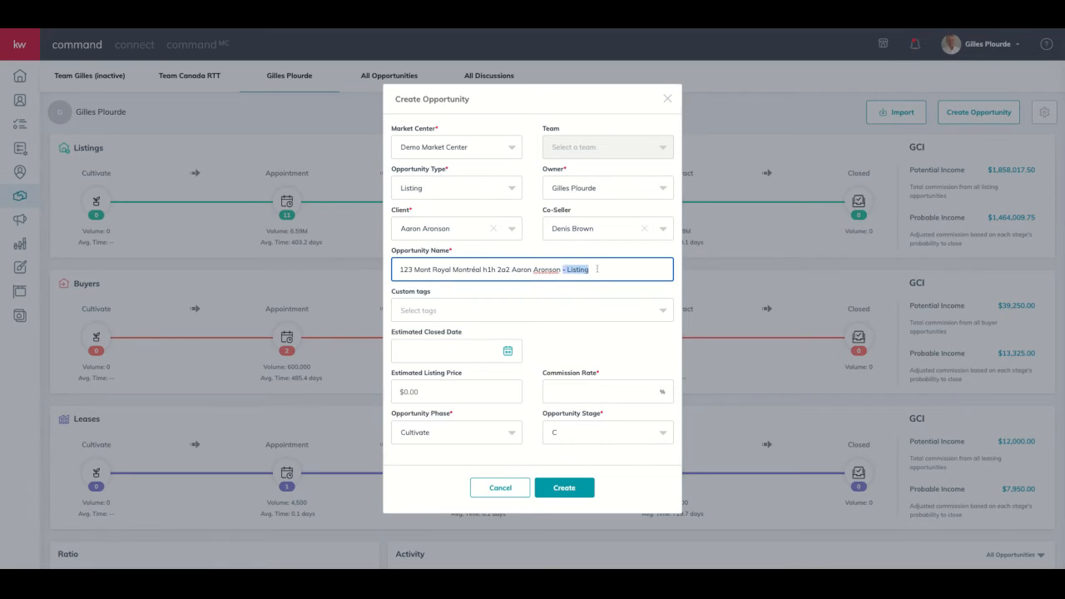
key(shift+Left)
key(shift+Left)
key(shift+Left)
key(shift+Left)
key(shift+Left)
key(shift+Left)
key(shift+Left)
key(shift+Left)
key(shift+Left)
key(shift+Left)
key(shift+Left)
key(shift+Right)
key(shift+Right)
key(shift+Right)
key(shift+Right)
key(shift+Right)
key(shift+Right)
key(shift+Right)
key(shift+Right)
key(shift+Right)
key(shift+Right)
key(shift+Right)
key(shift+Right)
key(shift+Right)
key(shift+Right)
key(shift+Right)
key(shift+Right)
key(shift+Right)
key(shift+Right)
key(shift+Right)
key(shift+Right)
click(426, 313)
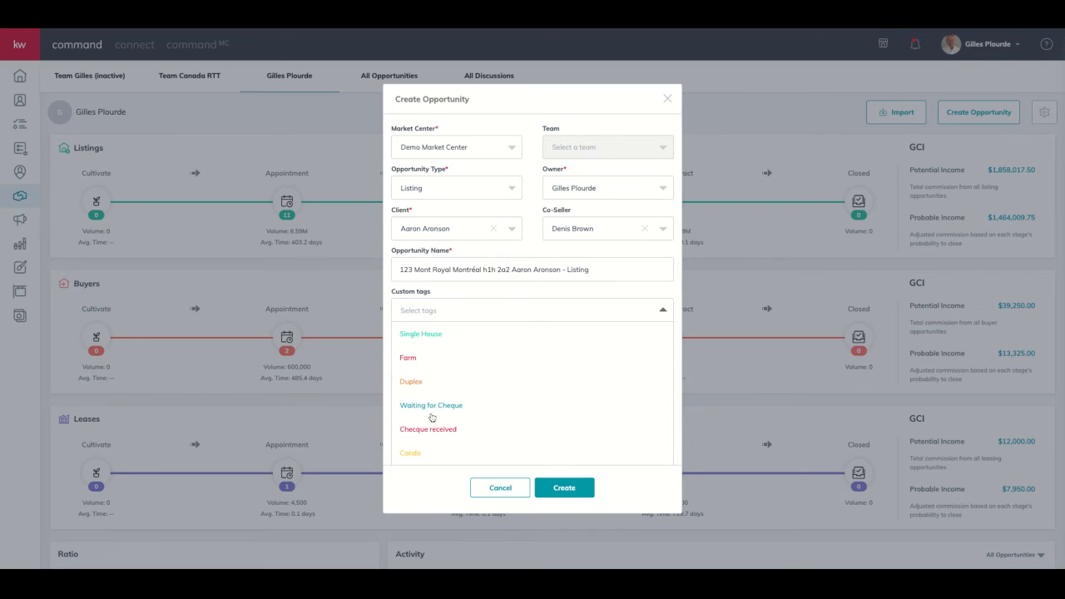
scroll(446, 415, down, 2)
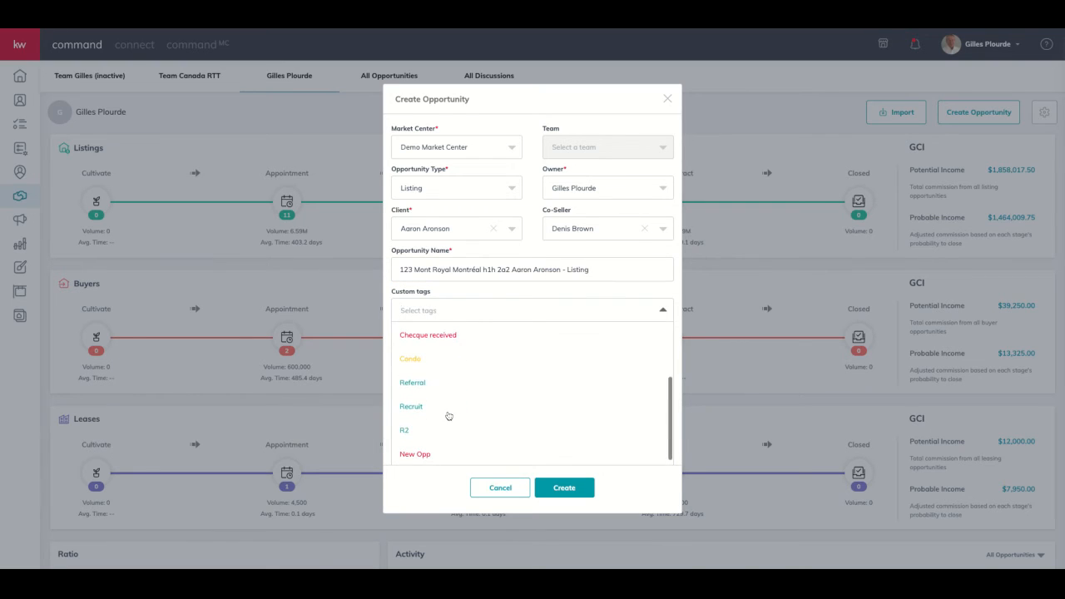
scroll(447, 415, up, 1)
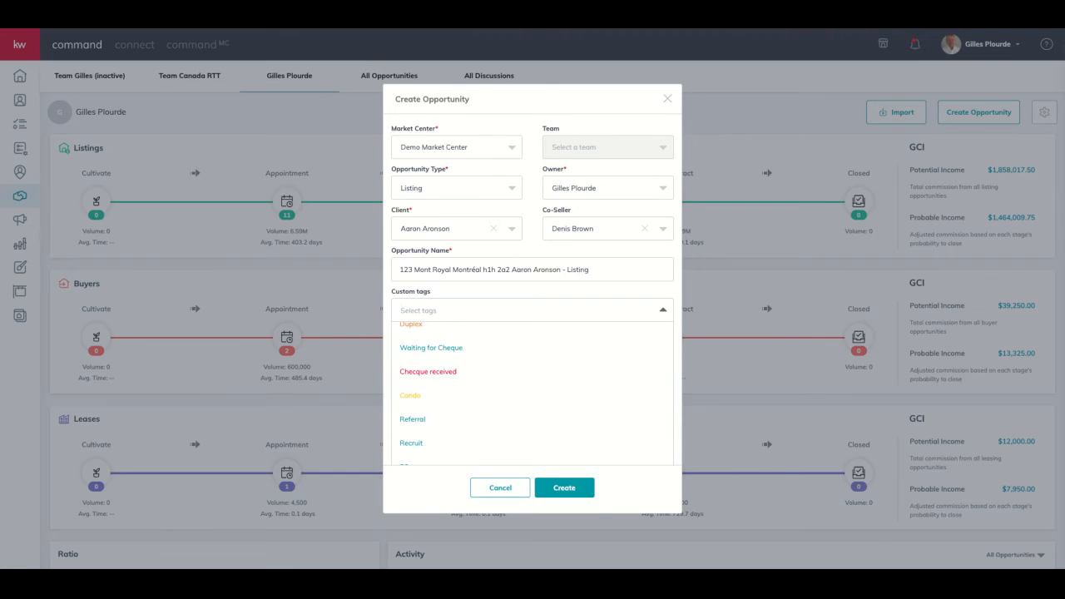
scroll(532, 394, down, 1)
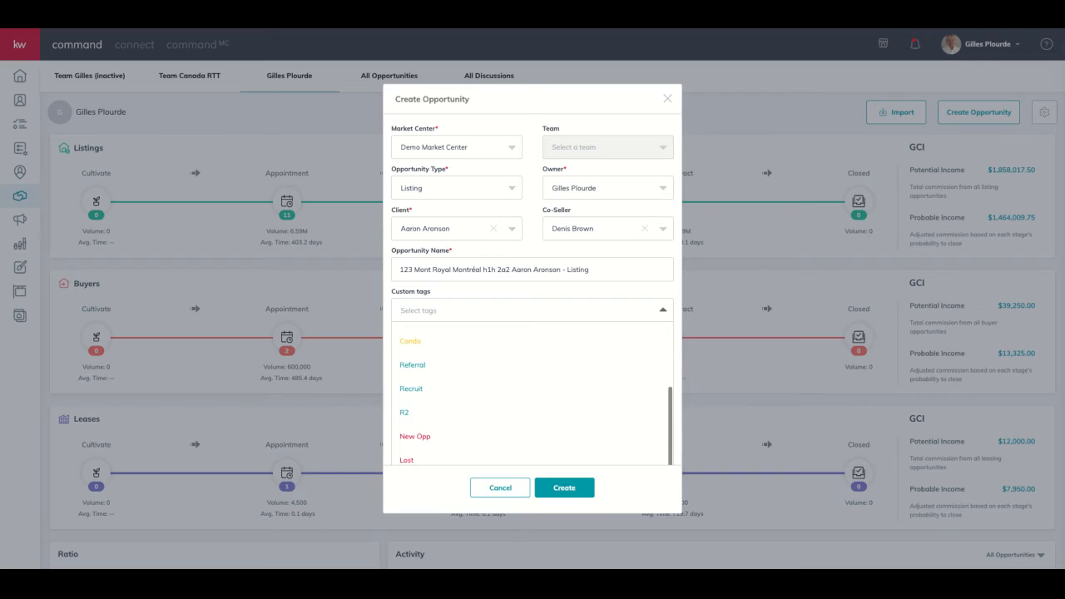
click(652, 254)
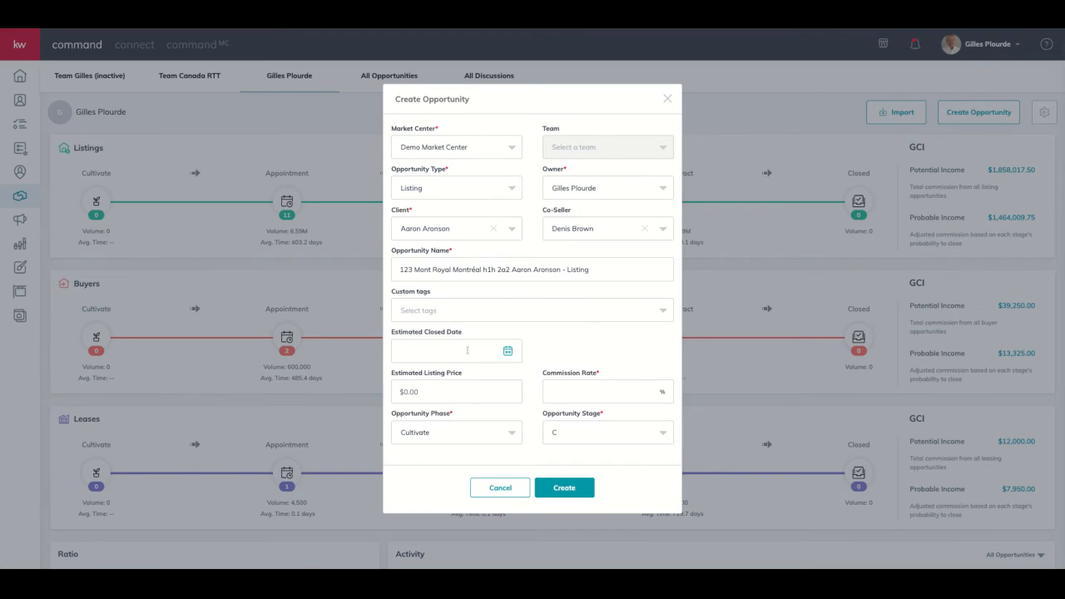
Tag the opportunity as Single House and set its estimated closed date to 8/31/2021.
click(471, 309)
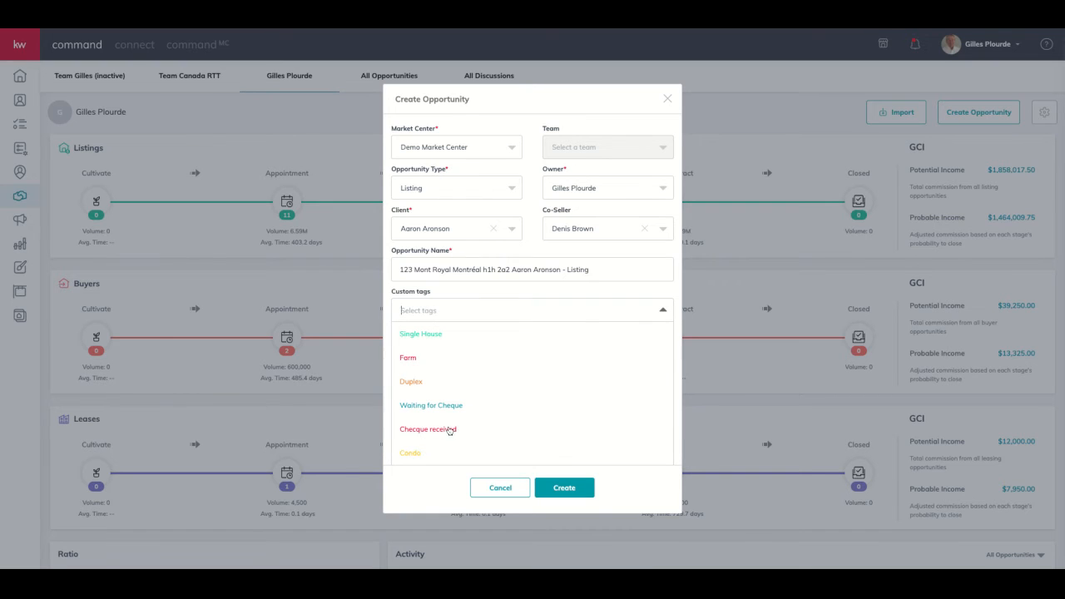
click(420, 334)
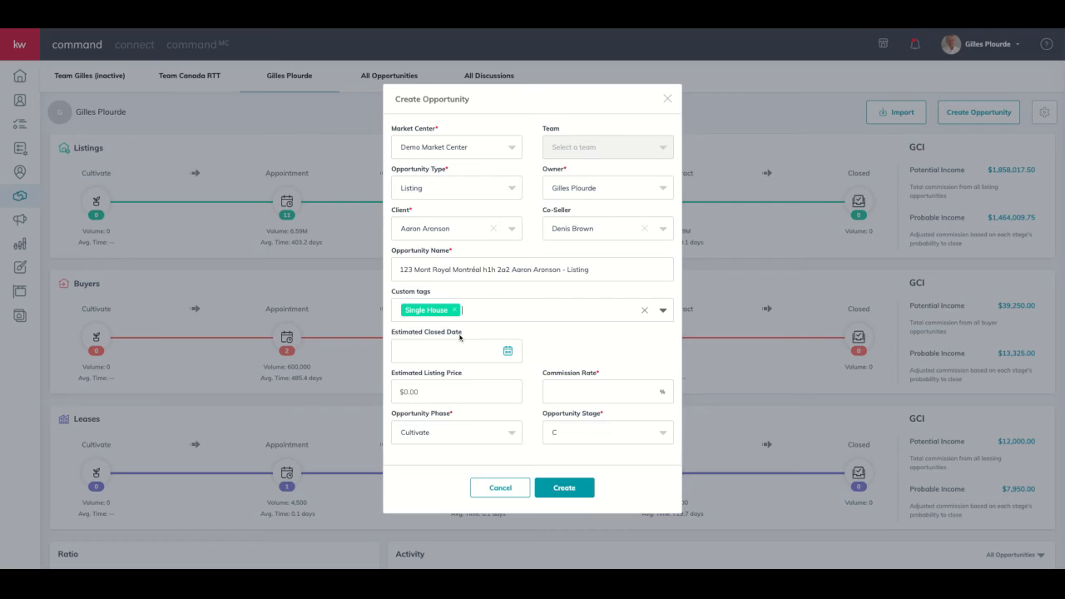
click(508, 353)
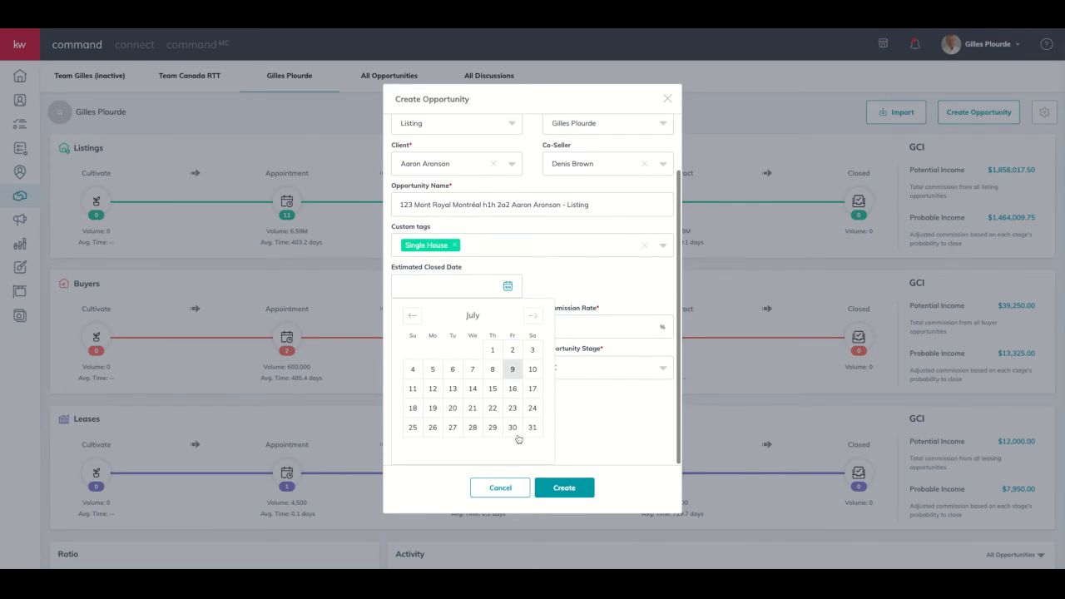
click(534, 316)
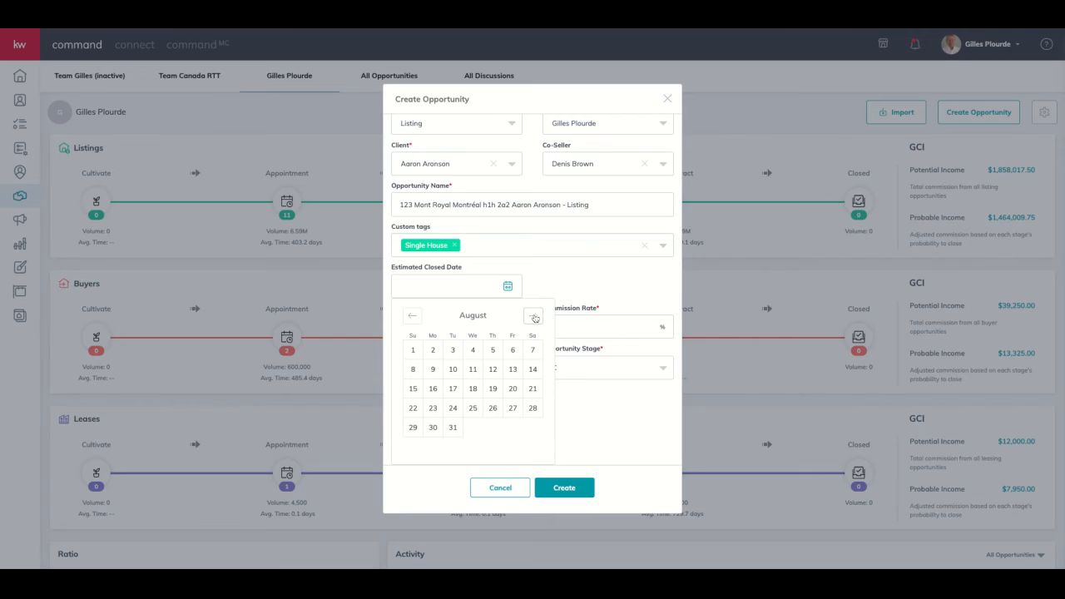
click(452, 427)
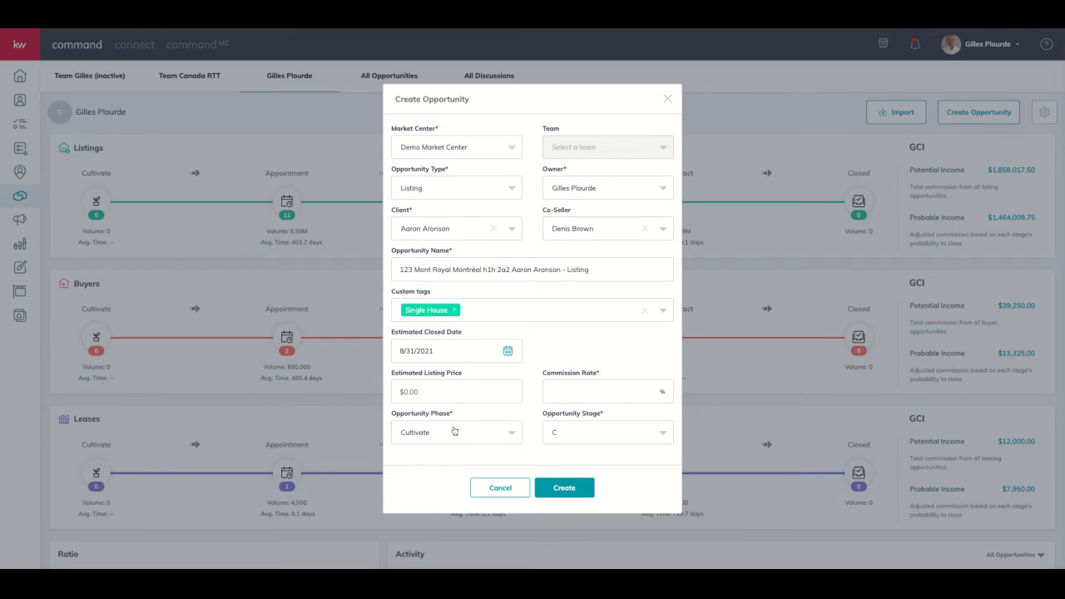
Set the estimated listing price to $750,000.00 and the commission rate to 2.5%.
click(400, 394)
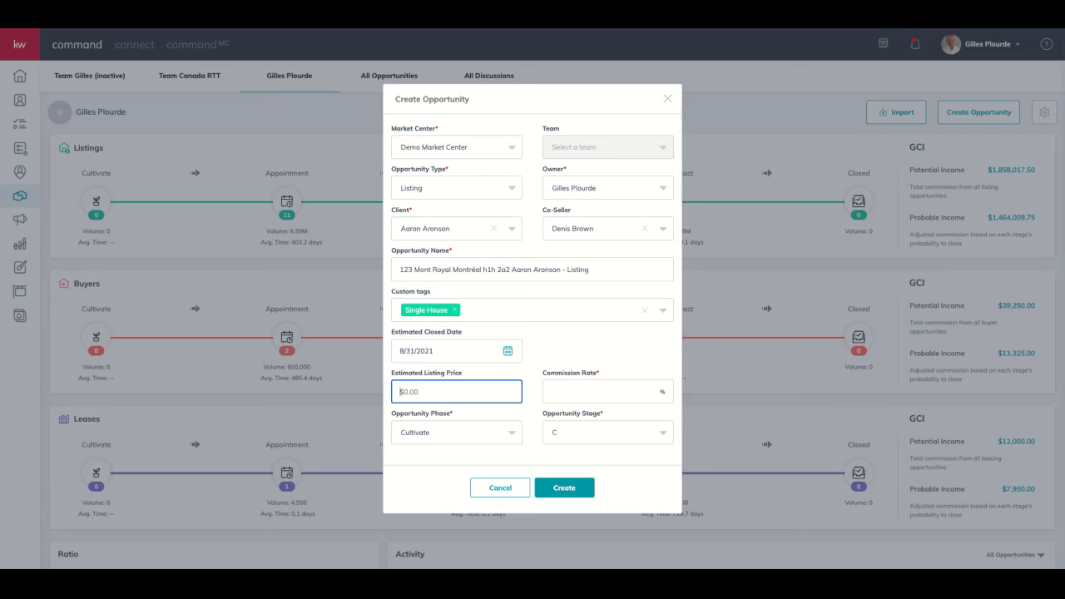
text(7500000.00)
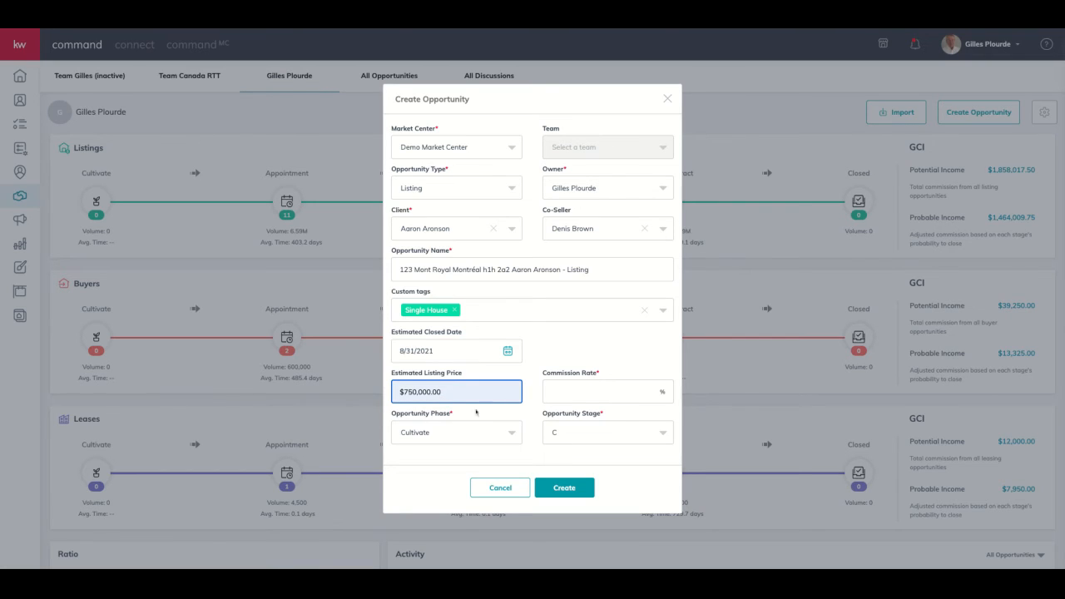
click(559, 394)
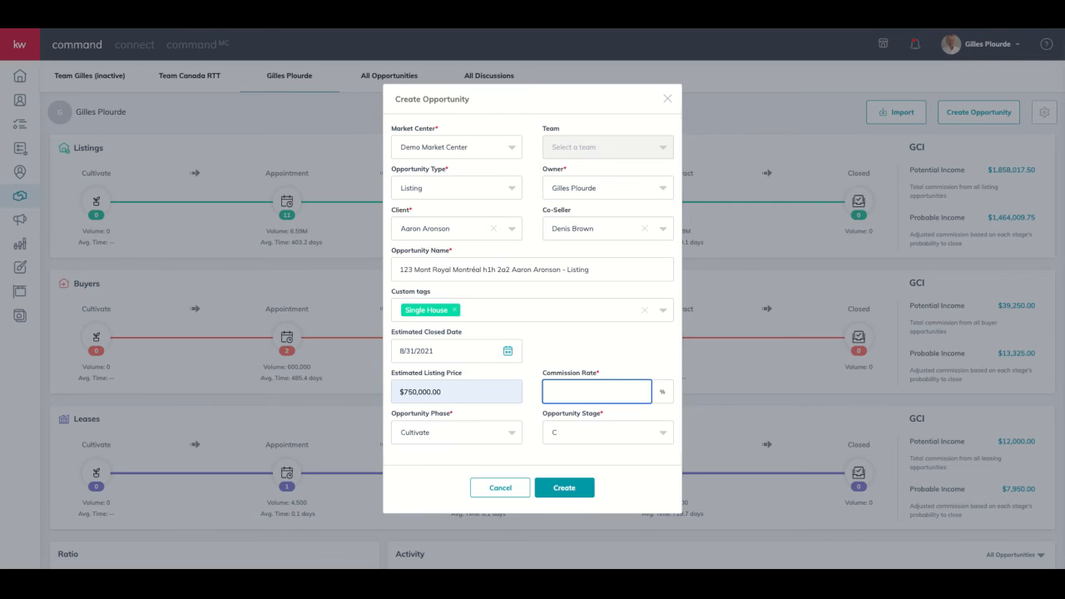
text(2.5)
Set the opportunity phase to Active and its stage to Negotiations, and create the opportunity.
click(415, 434)
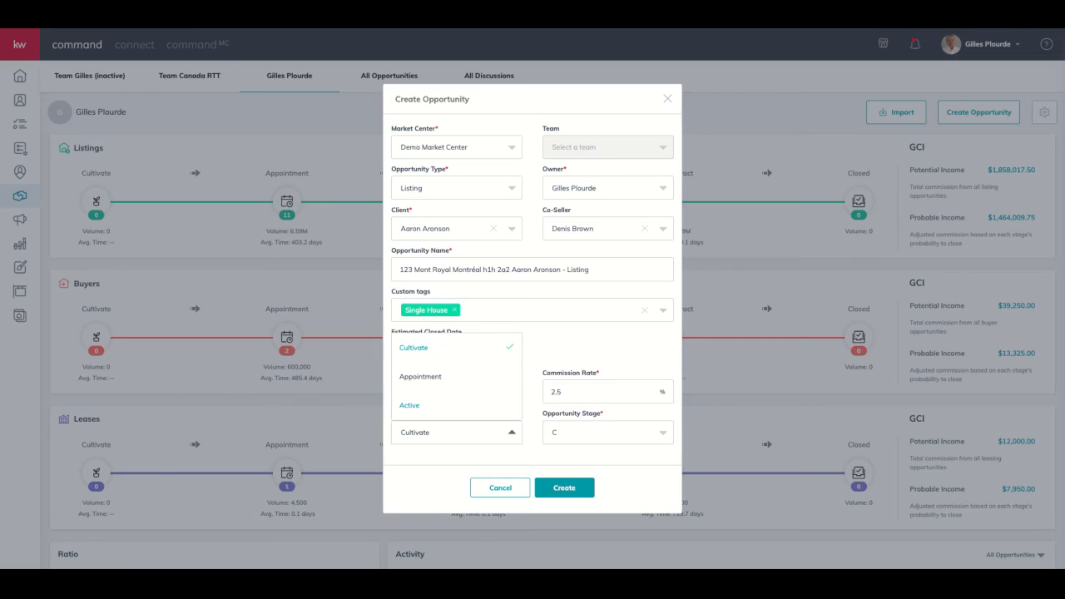
click(534, 444)
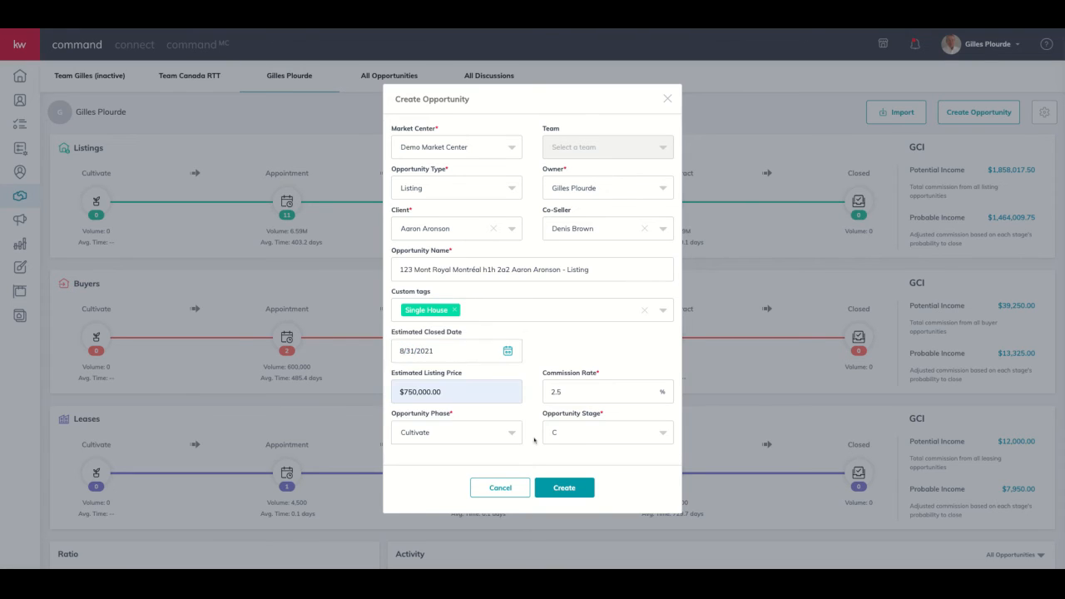
click(440, 446)
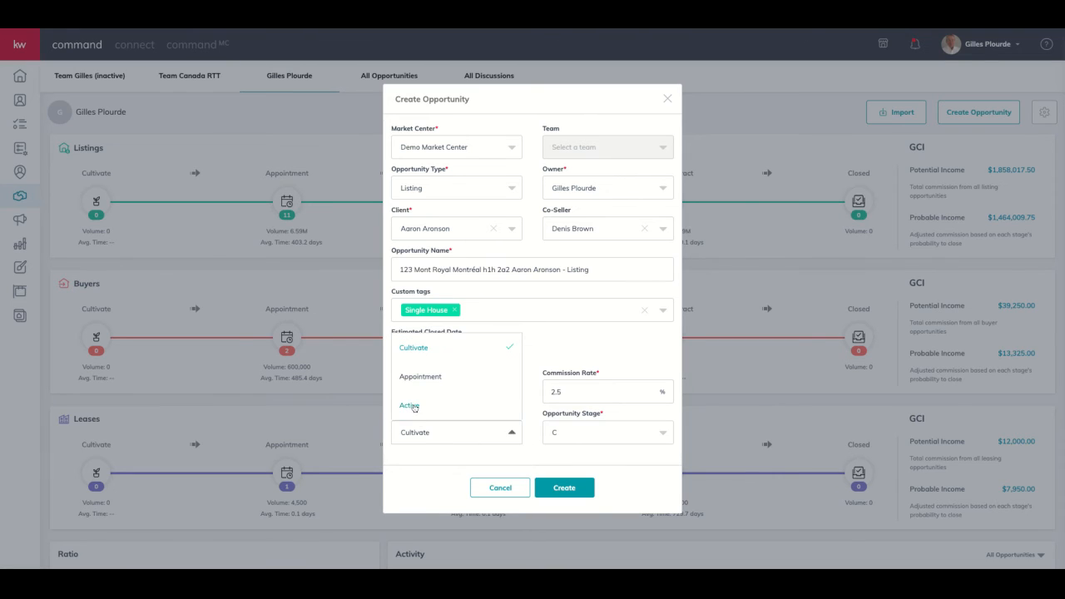
click(414, 407)
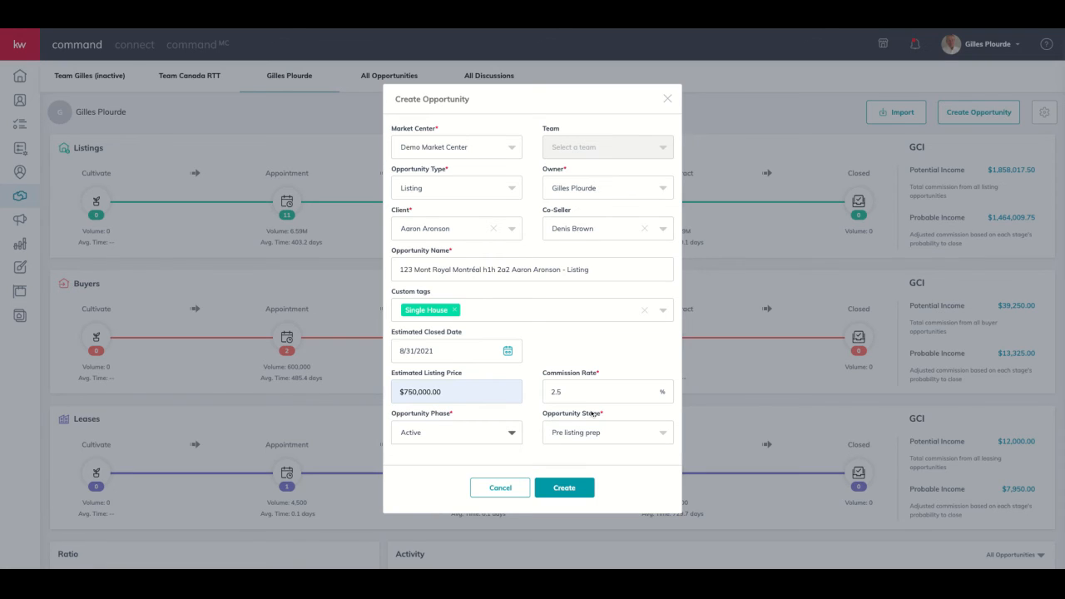
click(576, 433)
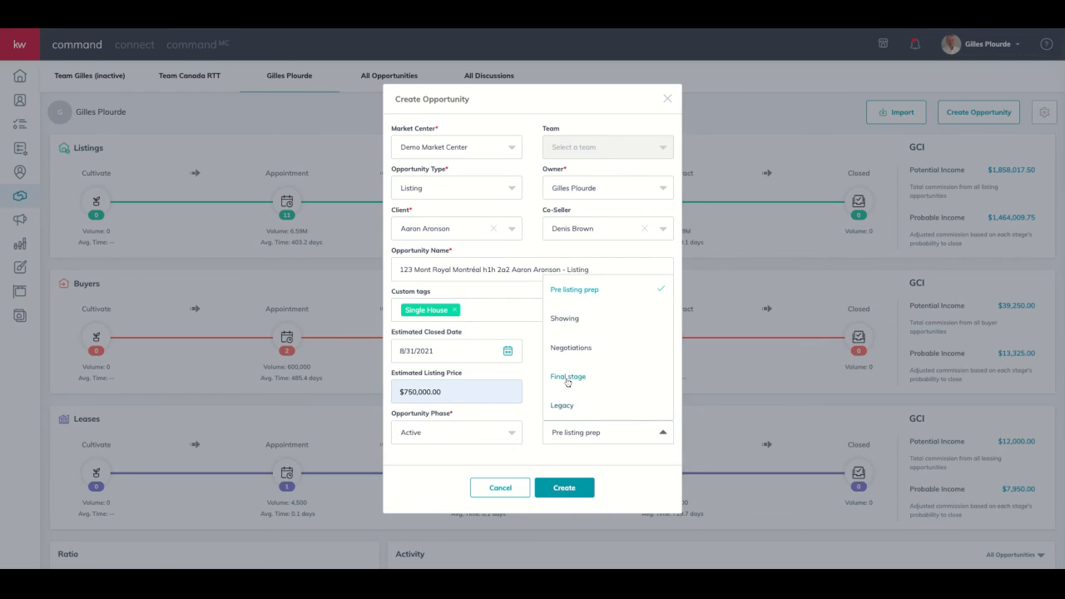
click(570, 349)
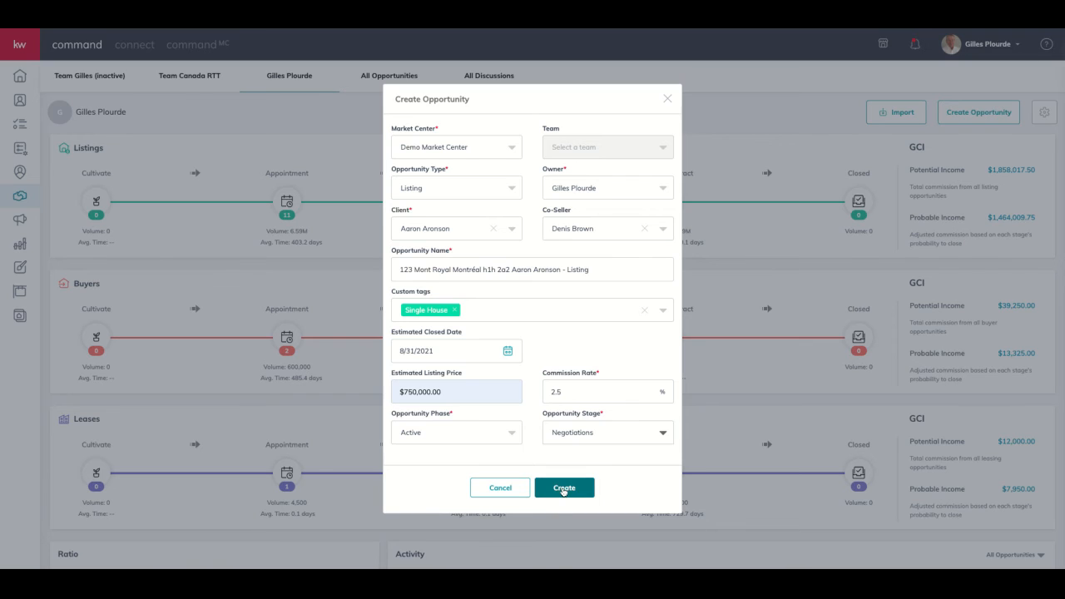
click(562, 489)
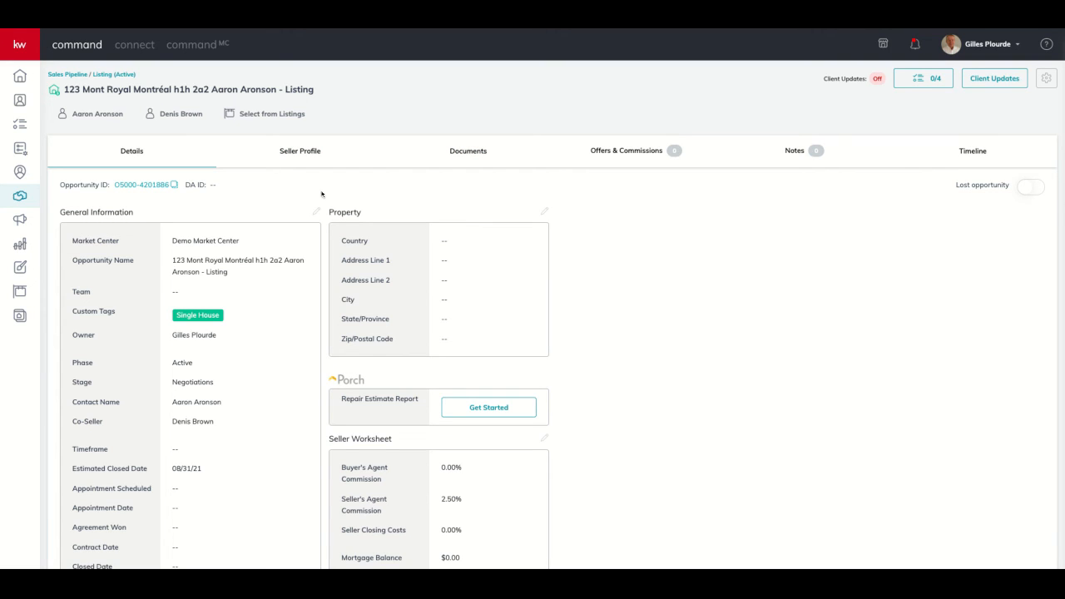
Open the board of active listings and find the new opportunity in the Negotiations stage.
click(108, 75)
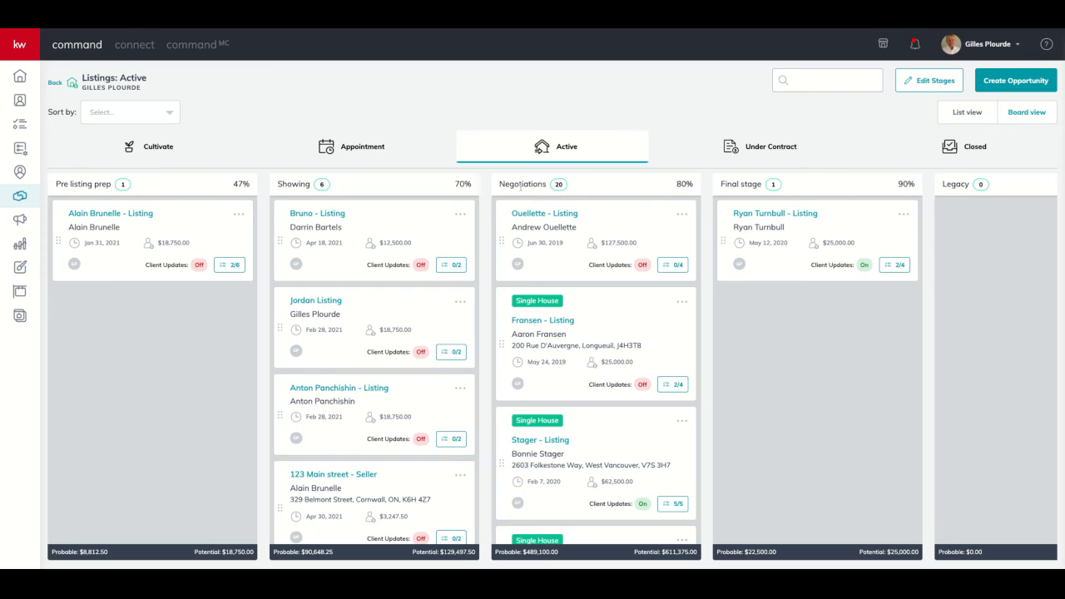
scroll(545, 312, down, 10)
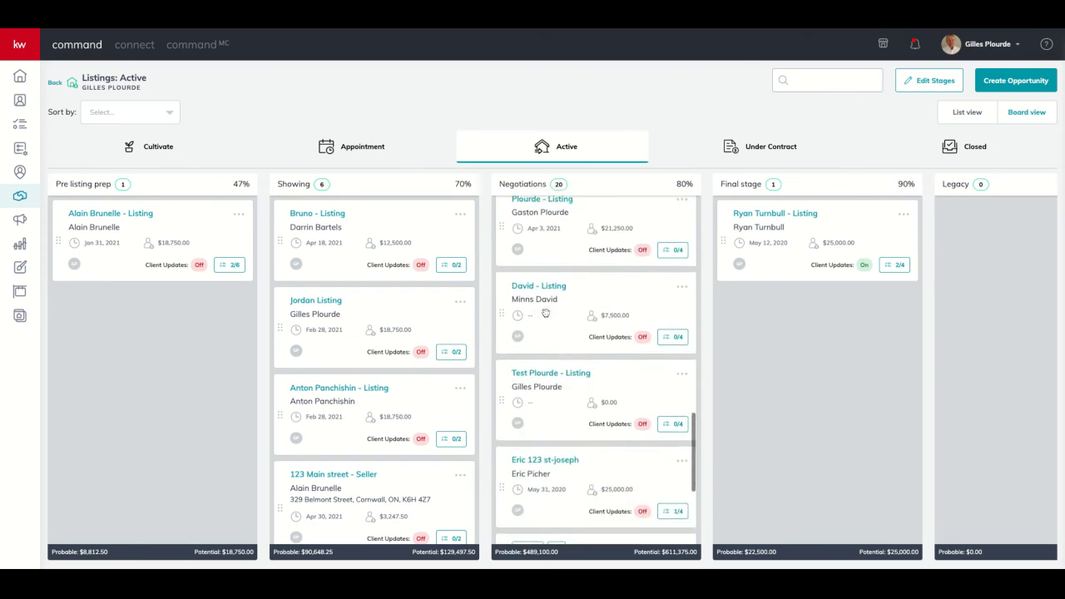
scroll(544, 313, down, 10)
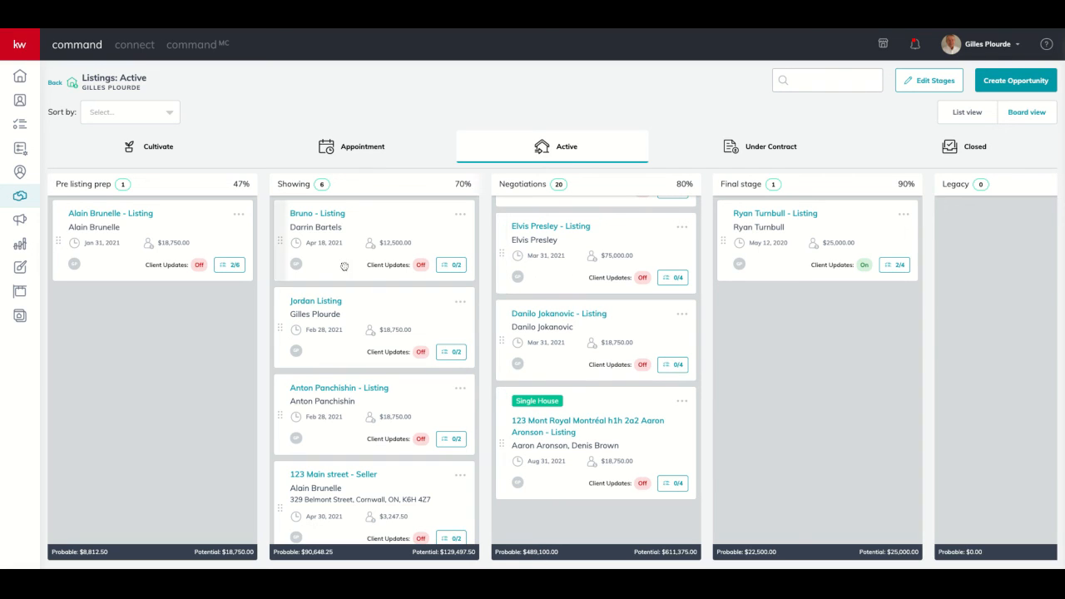
Return to the pipeline overview, examine the default type and phase of a blank opportunity form, and close it without creating anything.
click(55, 83)
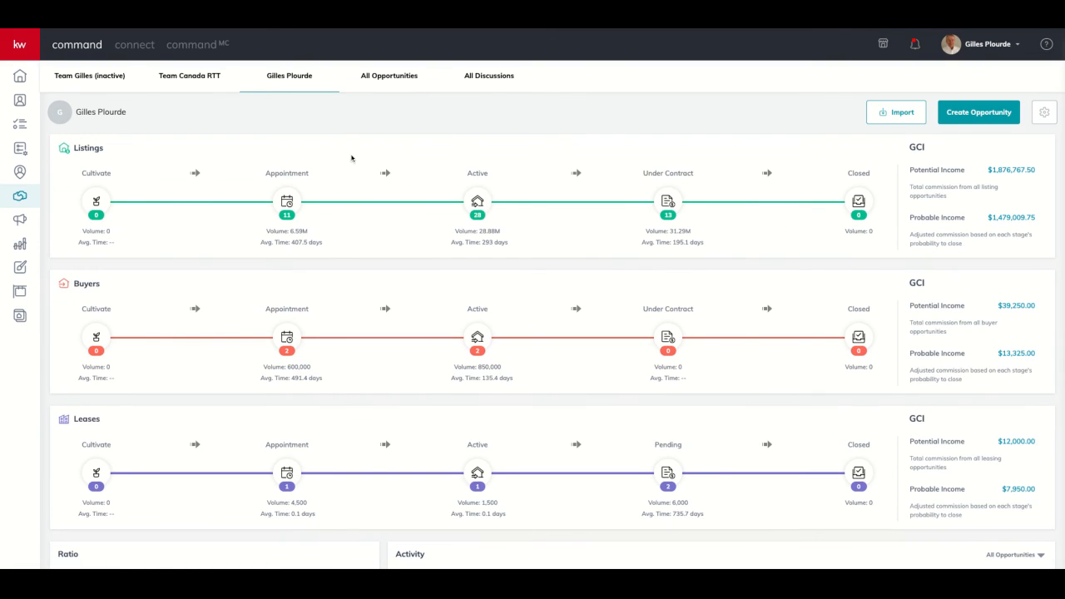
click(979, 113)
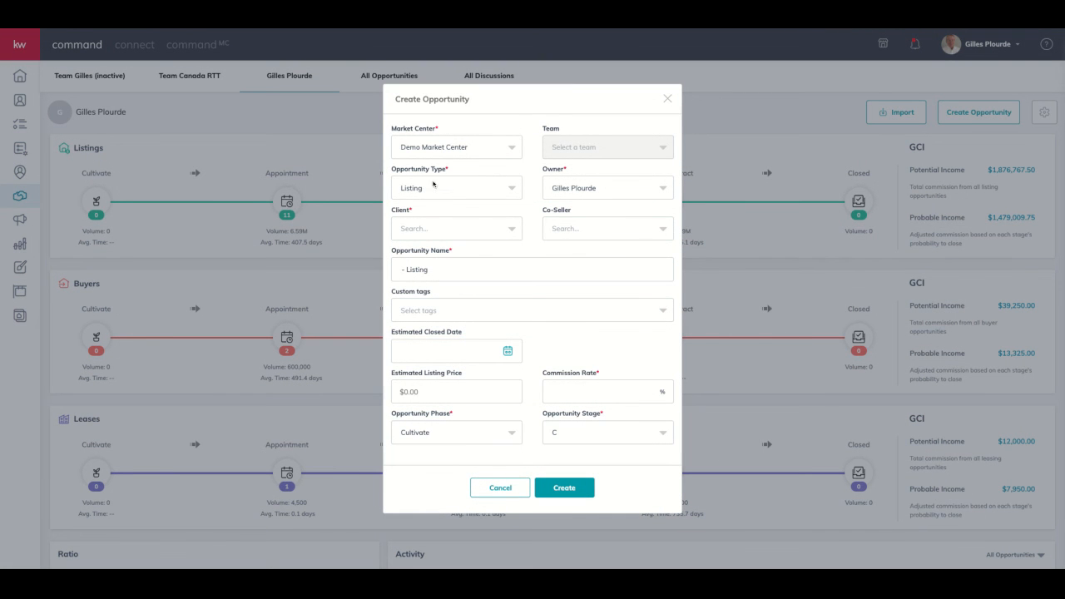
click(480, 489)
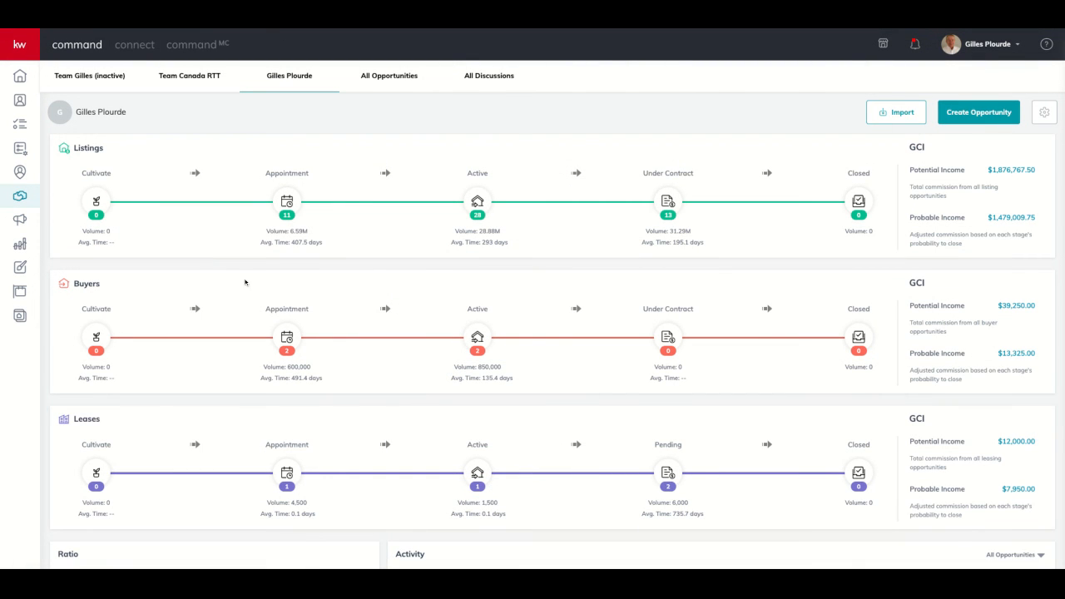
Examine the type, phase and stage prefilled for a new opportunity started from the Buyers Active board, and discard the form.
click(479, 337)
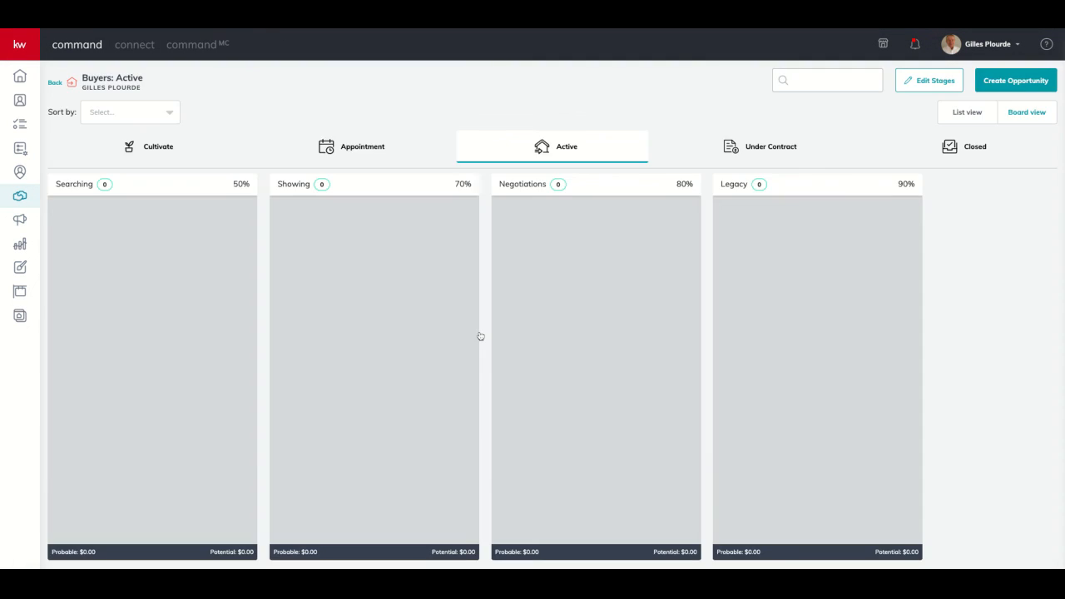
click(1020, 81)
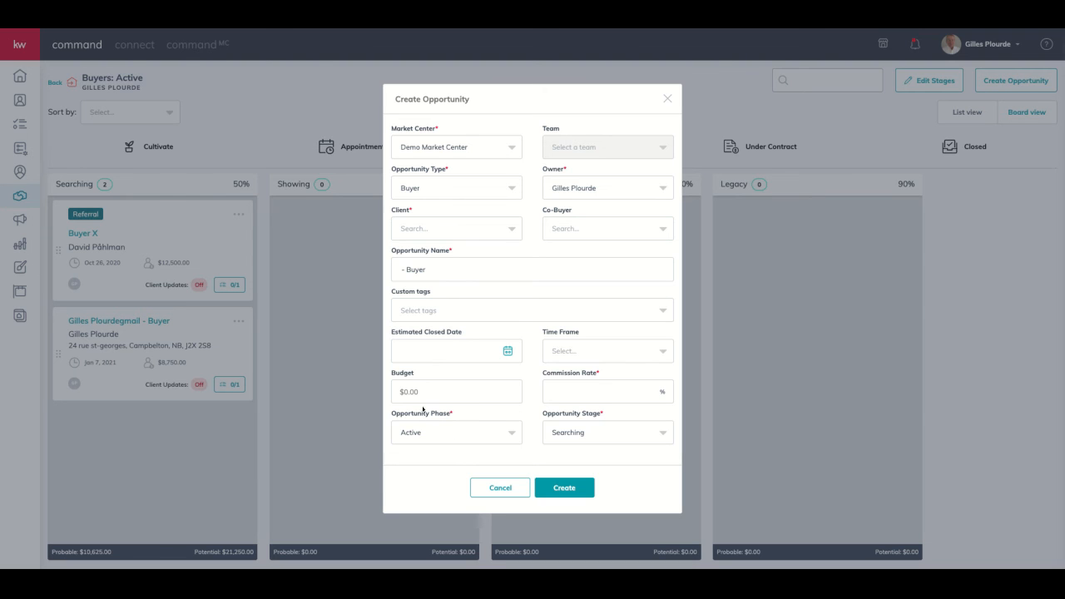
click(506, 488)
Examine the prefilled fields of a new opportunity started from the Buyers Appointment board, and discard the form.
click(56, 84)
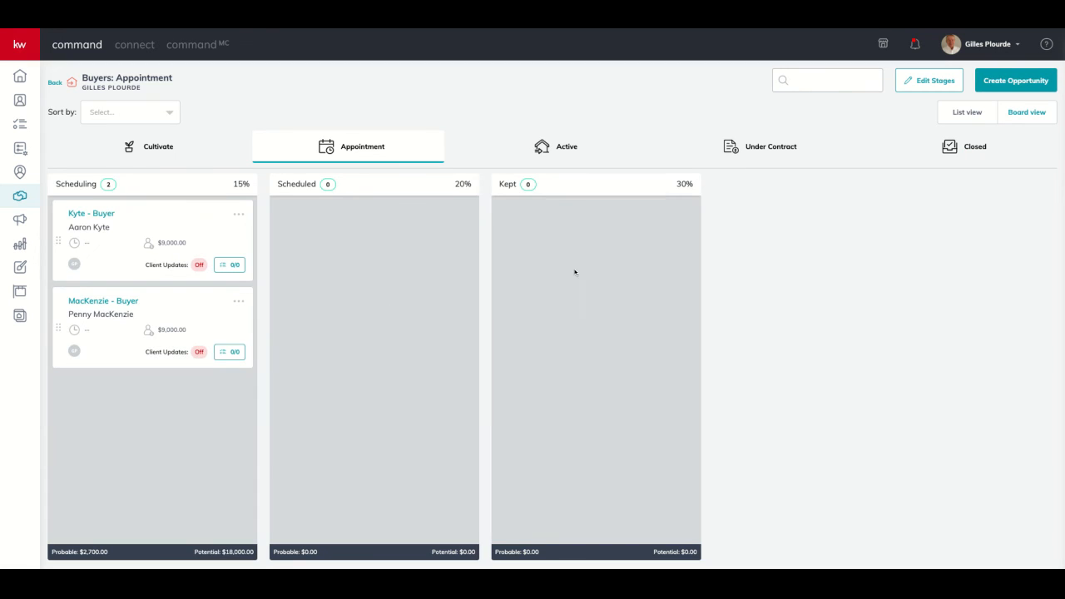
click(1000, 87)
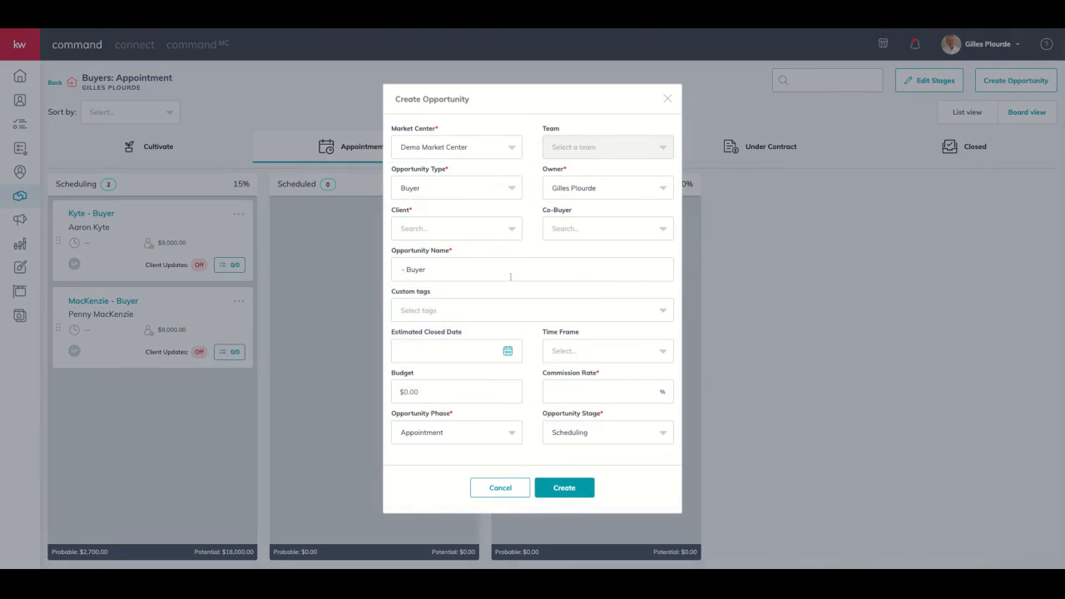
click(497, 489)
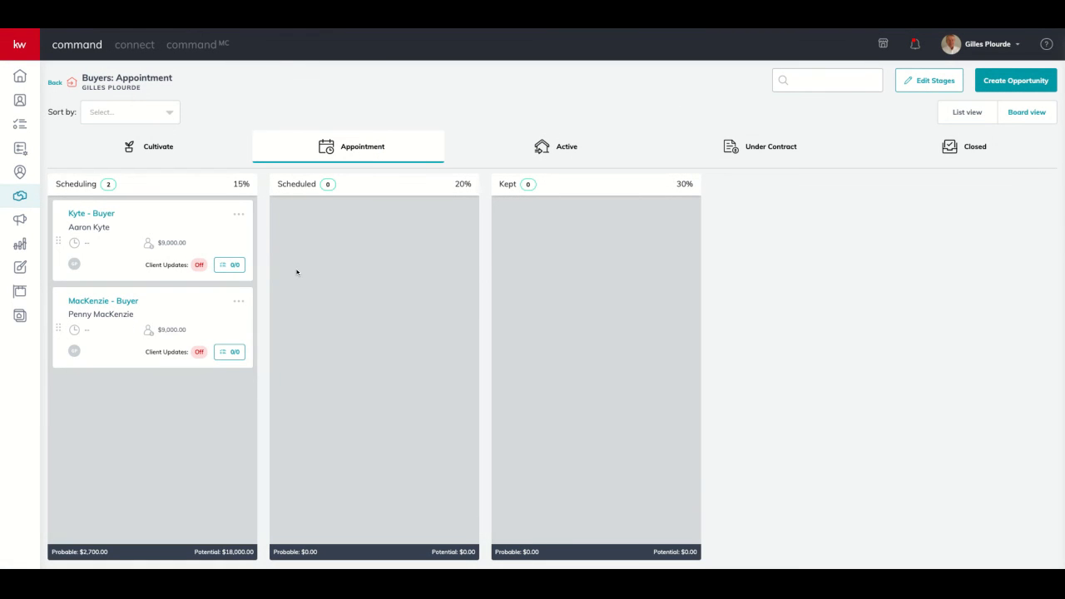